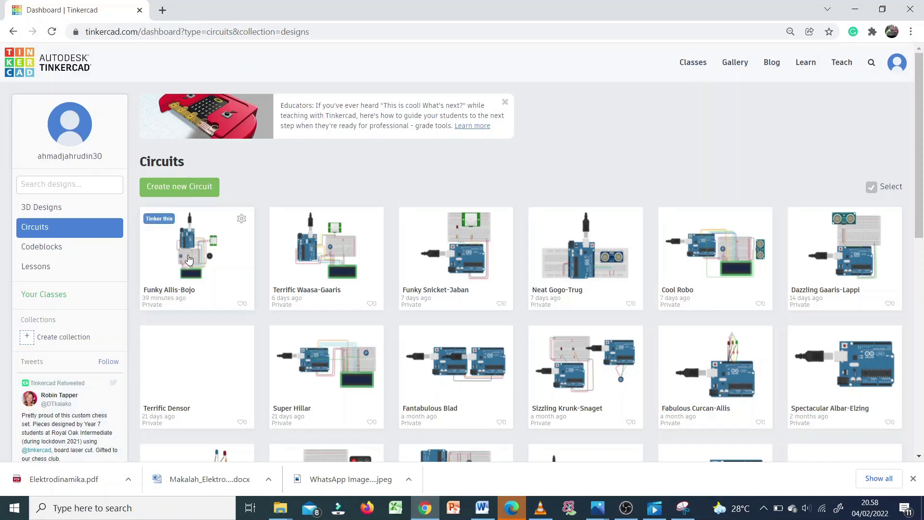
- Open the Funky Allis-Bojo circuit from the dashboard in a new browser tab and start tinkering with it
right_click(188, 259)
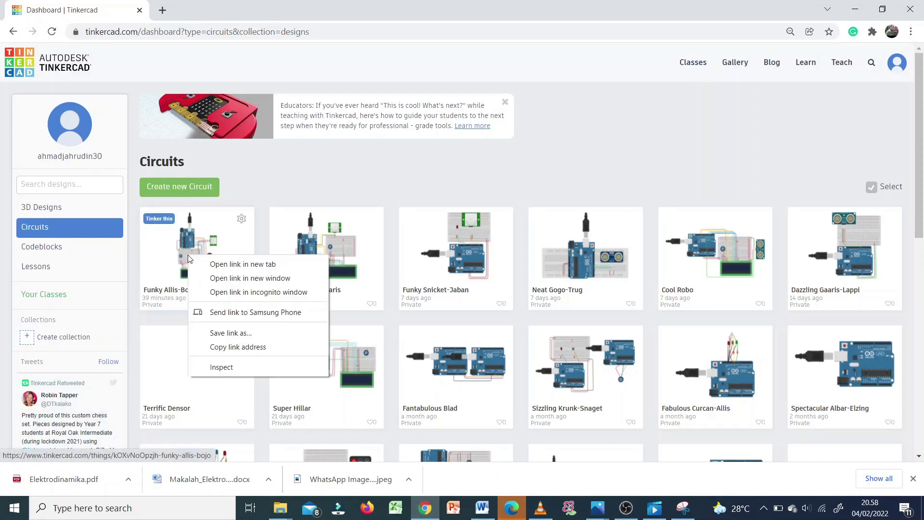
click(217, 262)
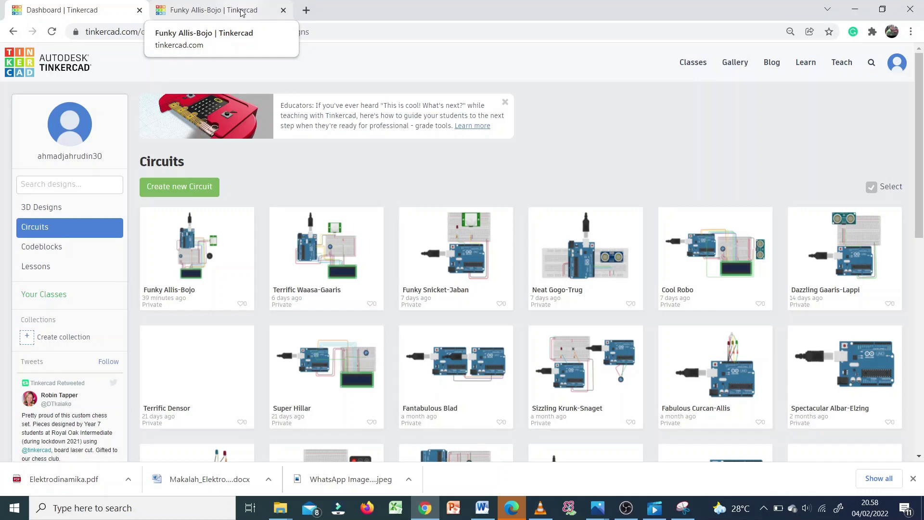
click(242, 13)
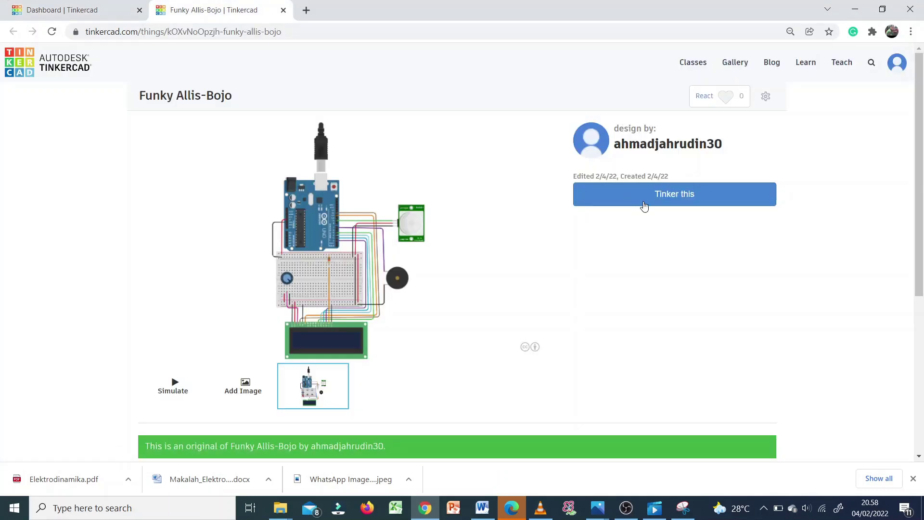
click(662, 200)
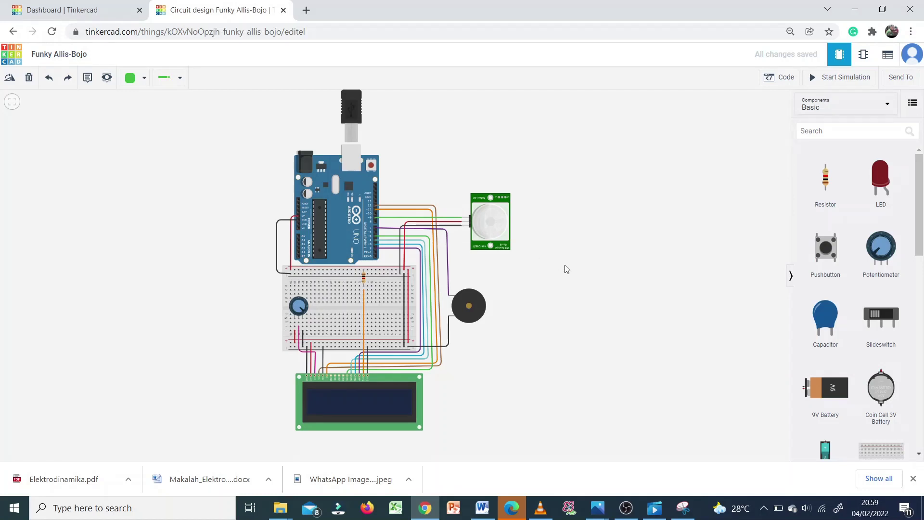
- Examine the wiring between the Arduino Uno and the breadboard, including the ground wire and its colour options
scroll(567, 269, up, 2)
scroll(567, 269, up, 1)
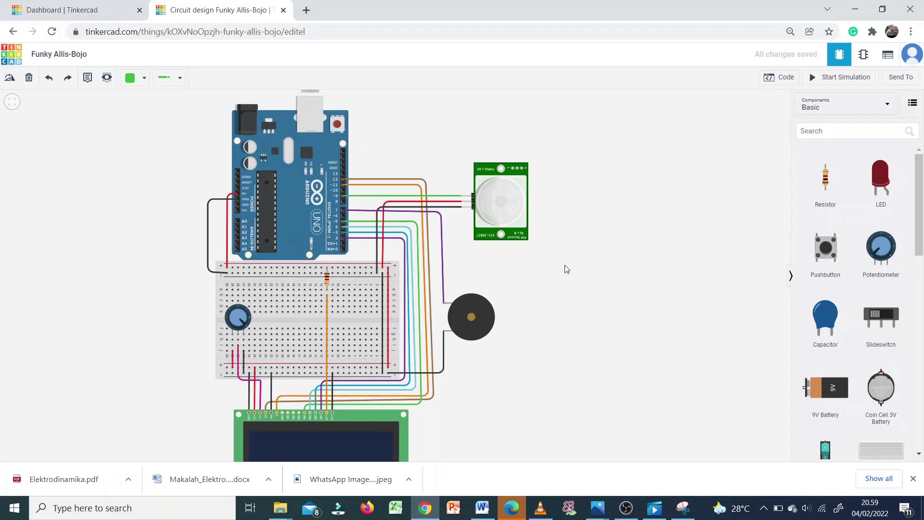
drag(567, 269, 574, 235)
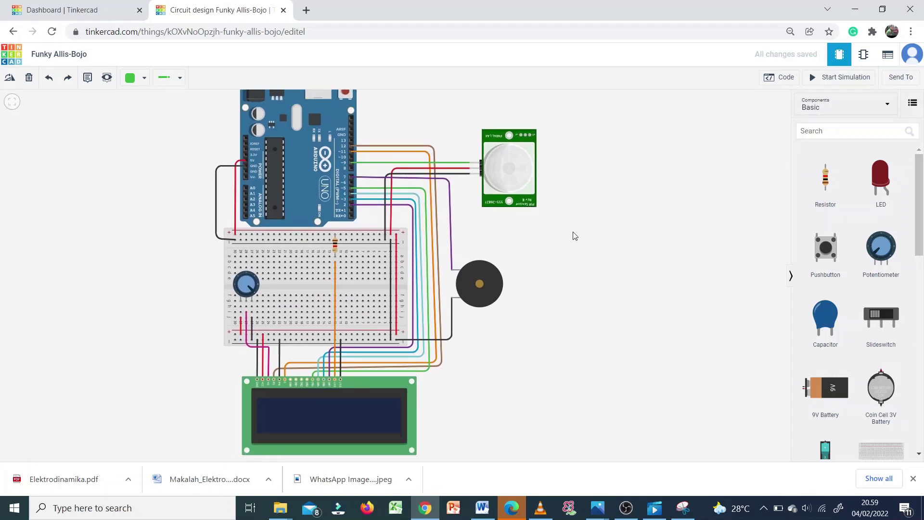
scroll(574, 236, up, 1)
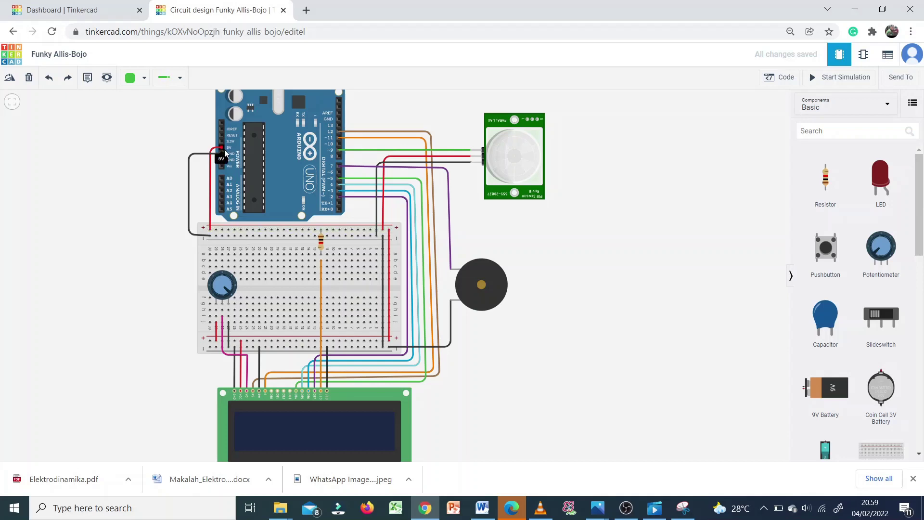
scroll(341, 184, up, 3)
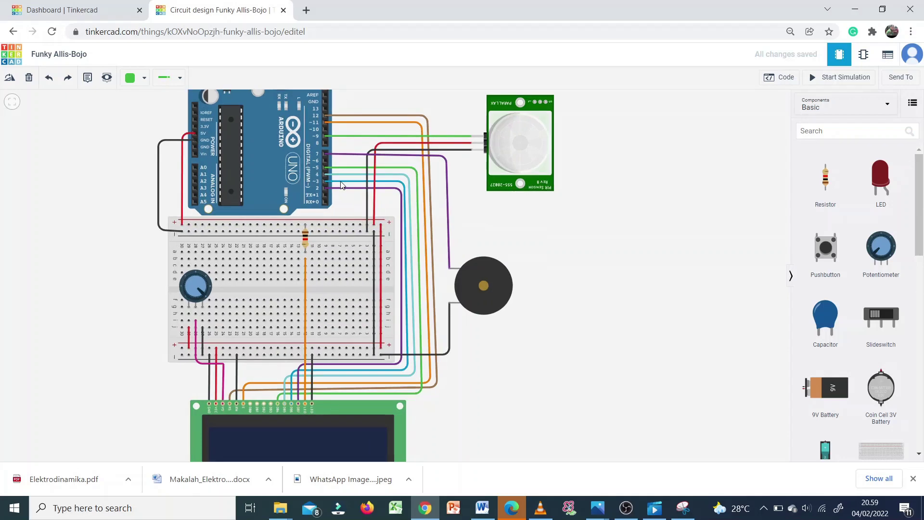
drag(573, 232, 682, 251)
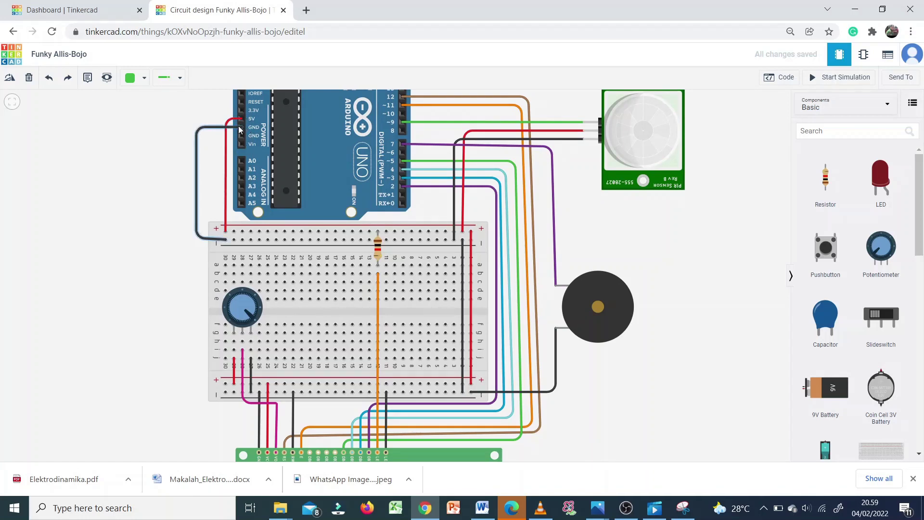
click(196, 193)
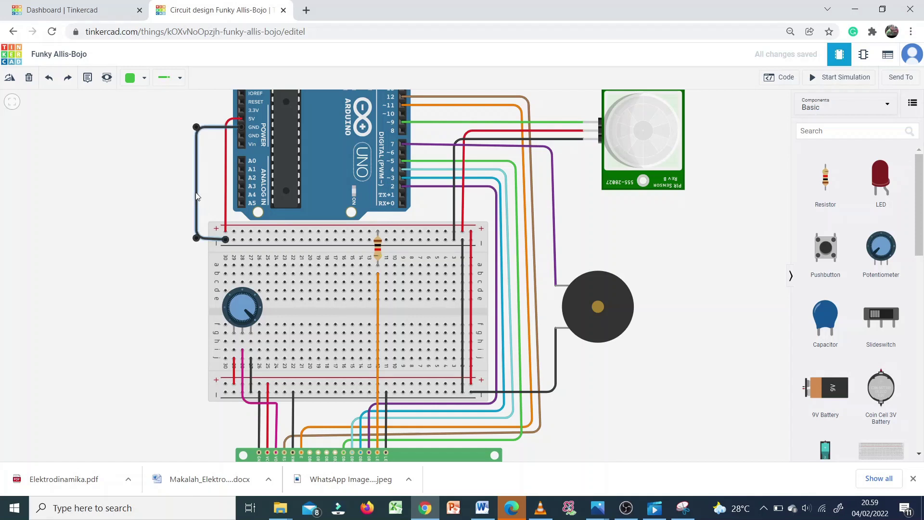
click(144, 79)
click(646, 222)
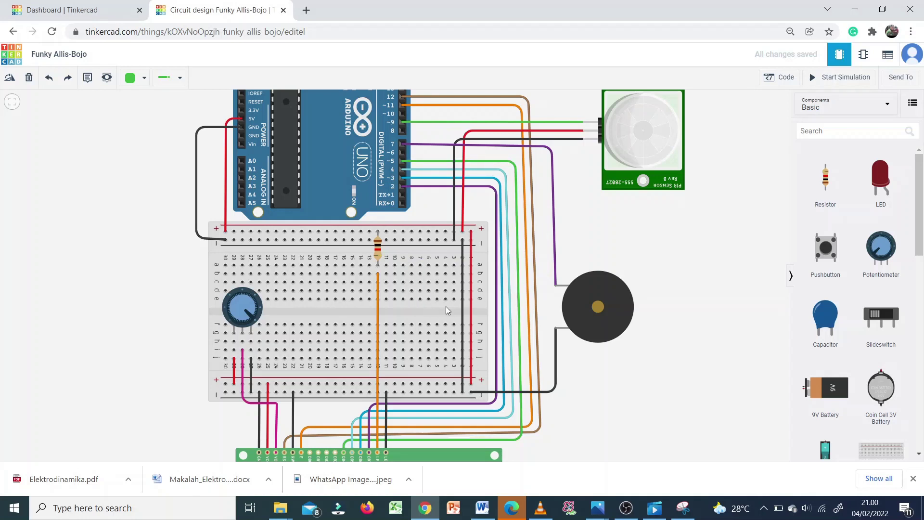
- Select the circuit's piezo and search the component library for "buz" to find the matching buzzer part
click(607, 306)
click(832, 126)
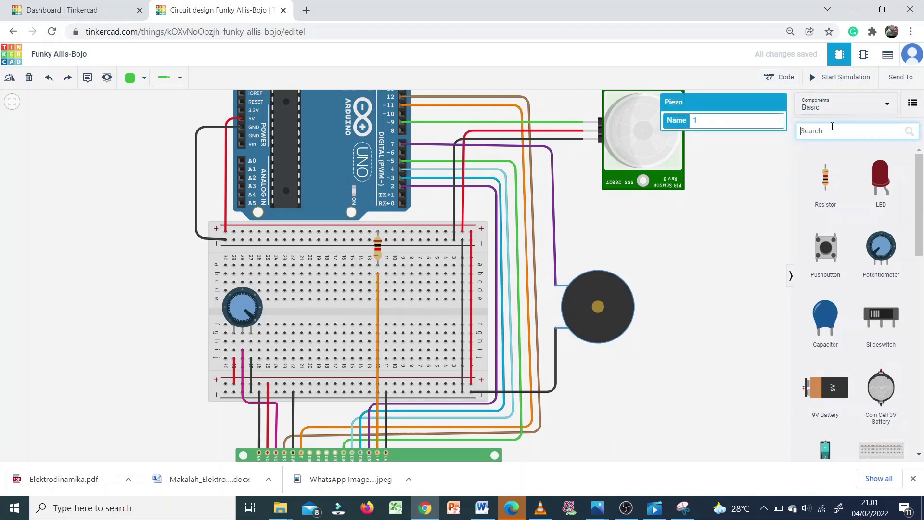
text(bu)
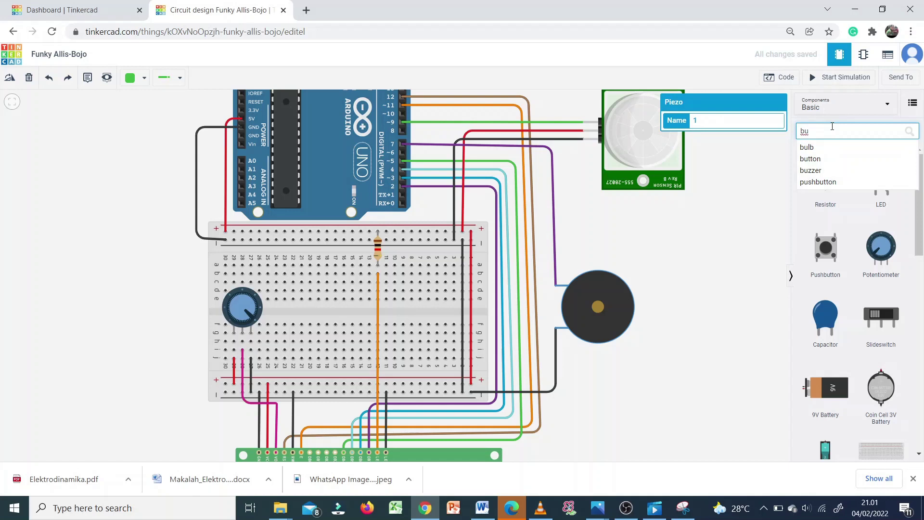
text(z)
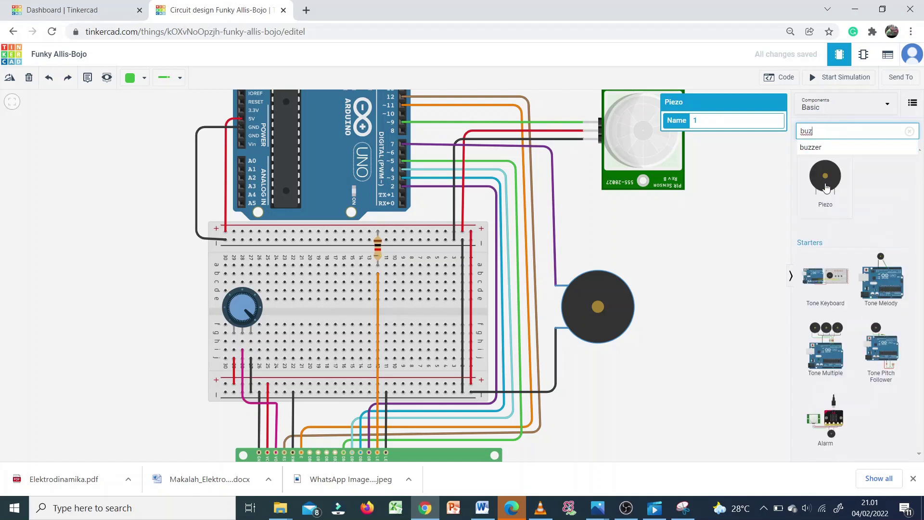
click(754, 222)
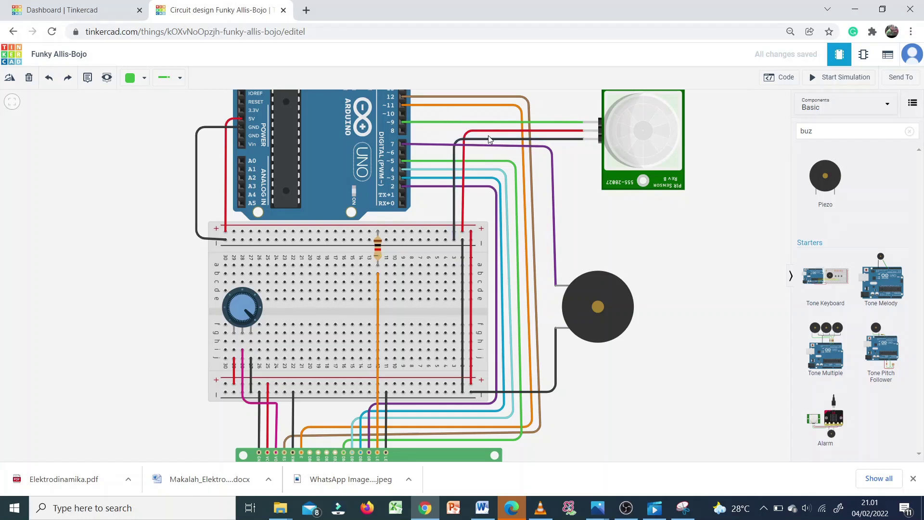
- Inspect the PIR sensor's ground wire and the piezo wiring, and collapse the component library
click(584, 139)
drag(667, 258, 669, 276)
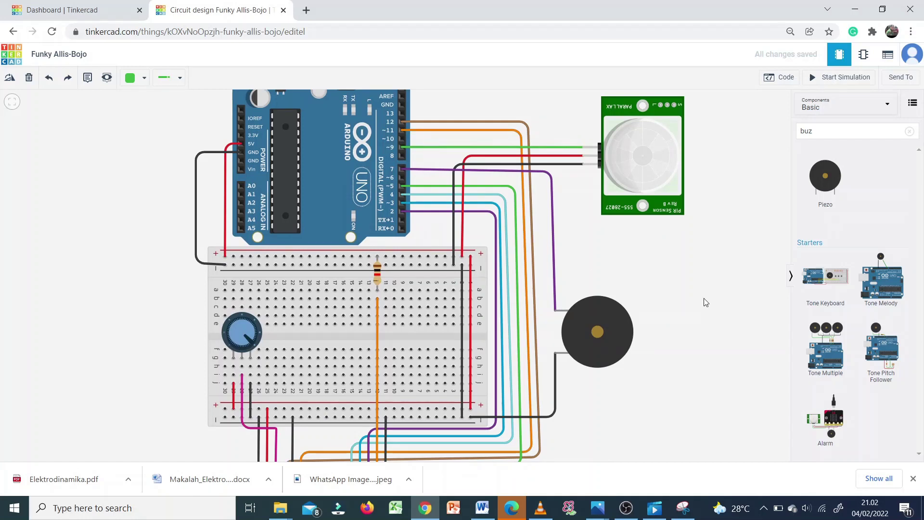
drag(703, 304, 586, 280)
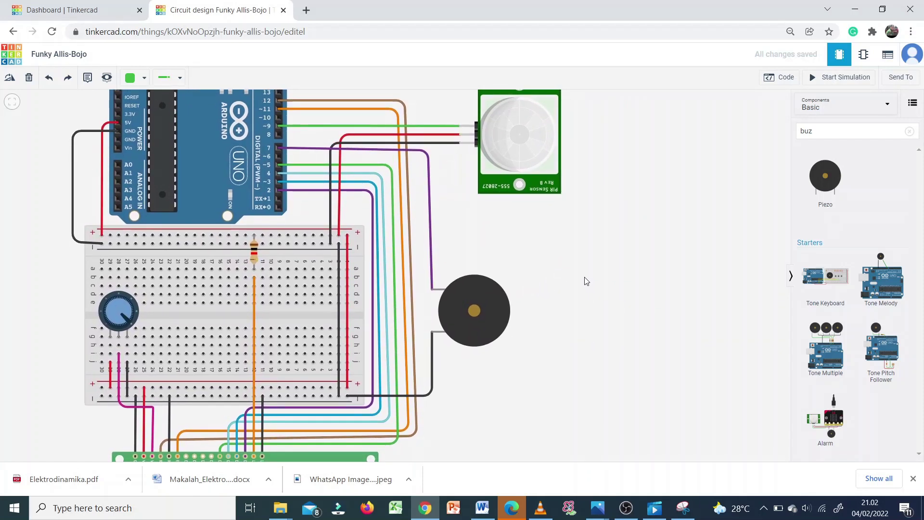
click(794, 280)
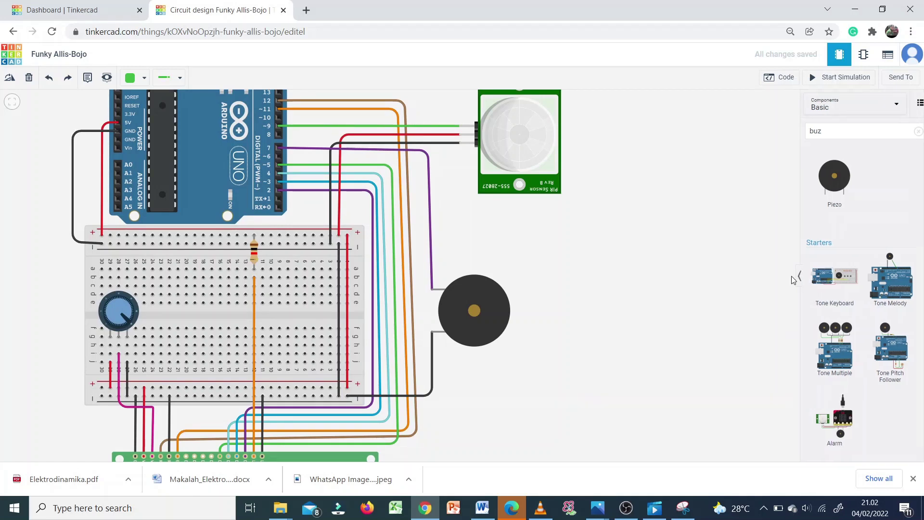
- Open the Arduino Uno's text code, enlarge the page, and read through the LCD, sensor and buzzer program
click(780, 78)
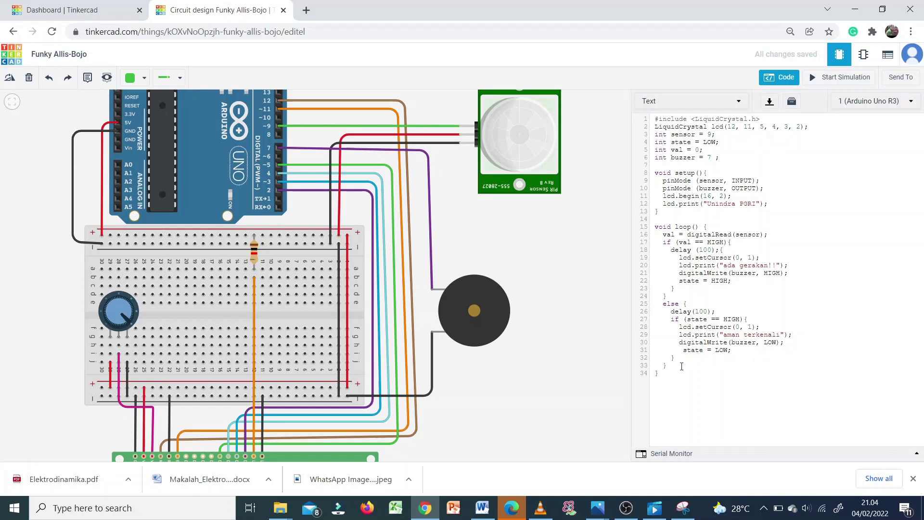
key(ctrl+plus)
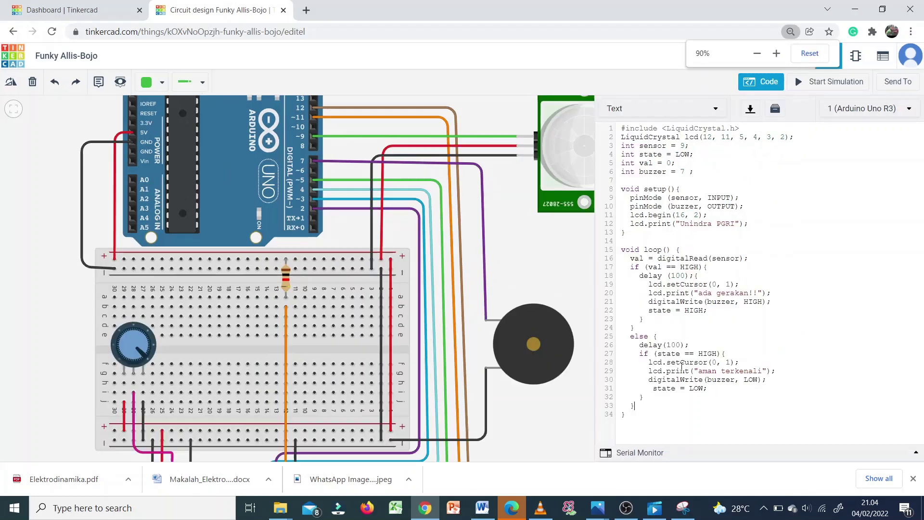
key(ctrl+plus)
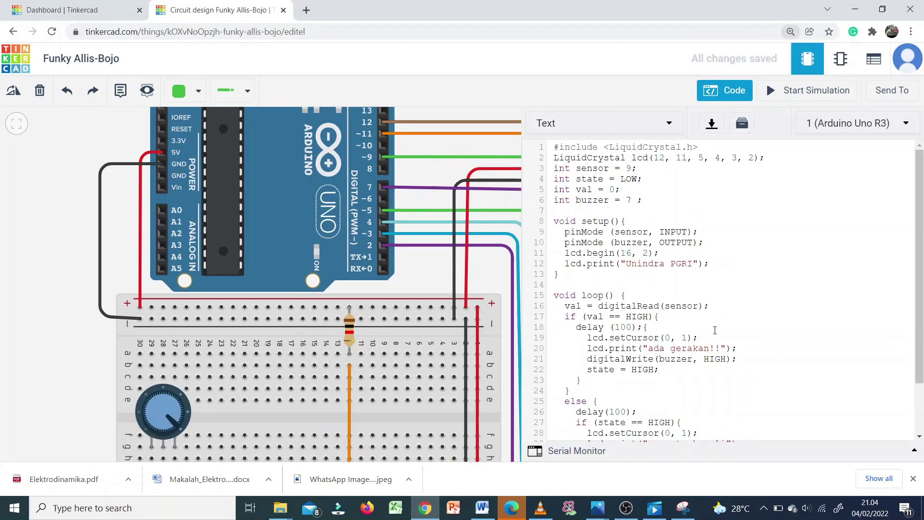
mouse_move(917, 228)
mouse_down()
mouse_move(922, 279)
mouse_move(923, 215)
mouse_up()
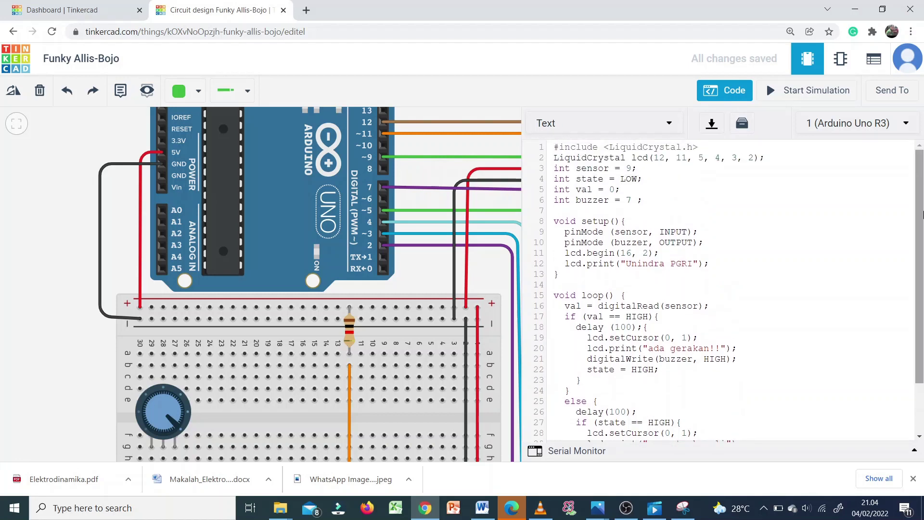
mouse_move(922, 215)
mouse_down()
mouse_move(920, 282)
mouse_move(923, 176)
mouse_move(922, 269)
mouse_move(922, 197)
mouse_up()
mouse_move(922, 262)
mouse_down()
mouse_move(923, 311)
mouse_move(923, 262)
mouse_up()
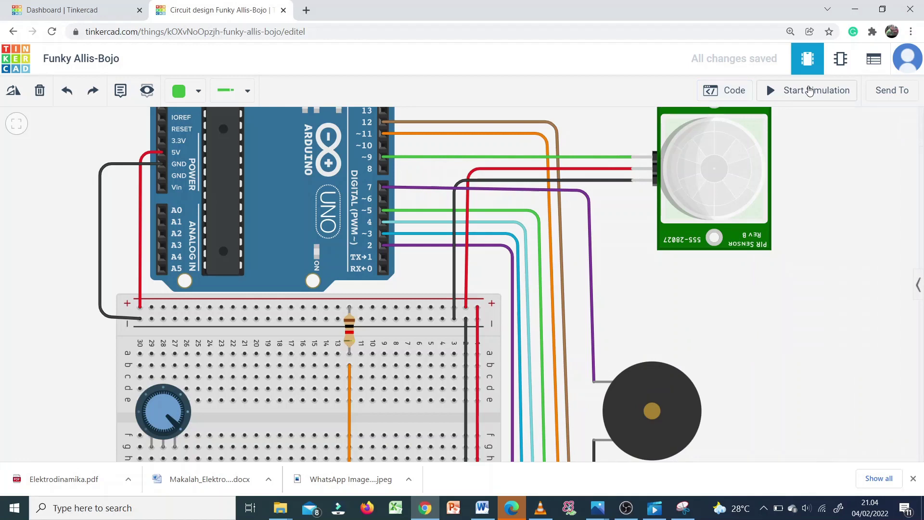
- Start the simulation and check the LCD text and the potentiometer with the whole circuit visible
click(810, 90)
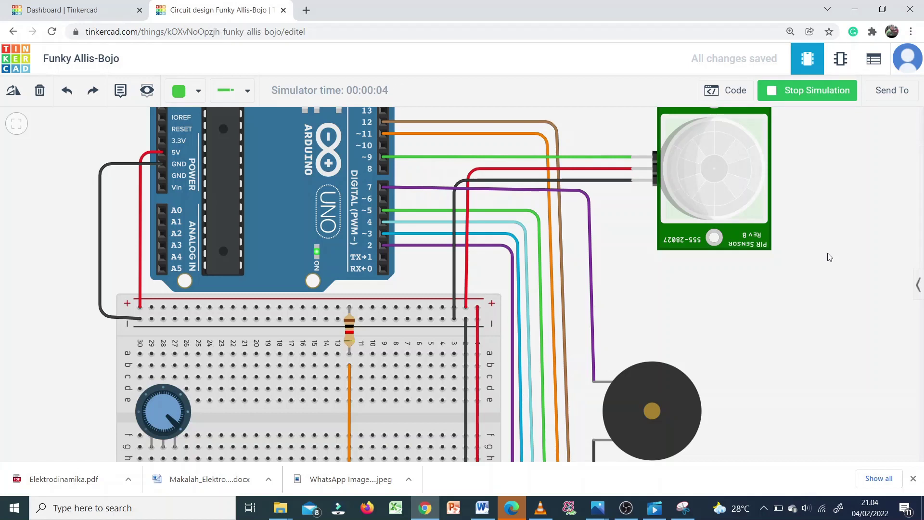
scroll(829, 257, down, 5)
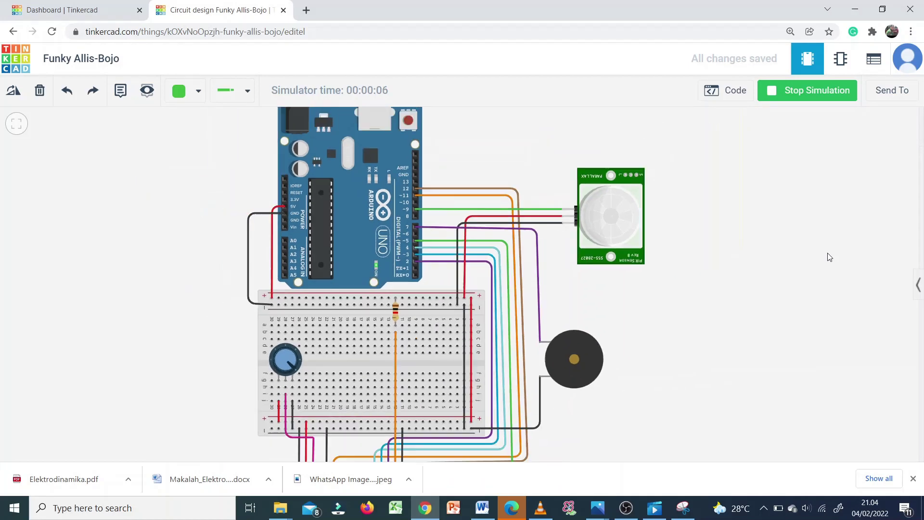
scroll(829, 257, down, 2)
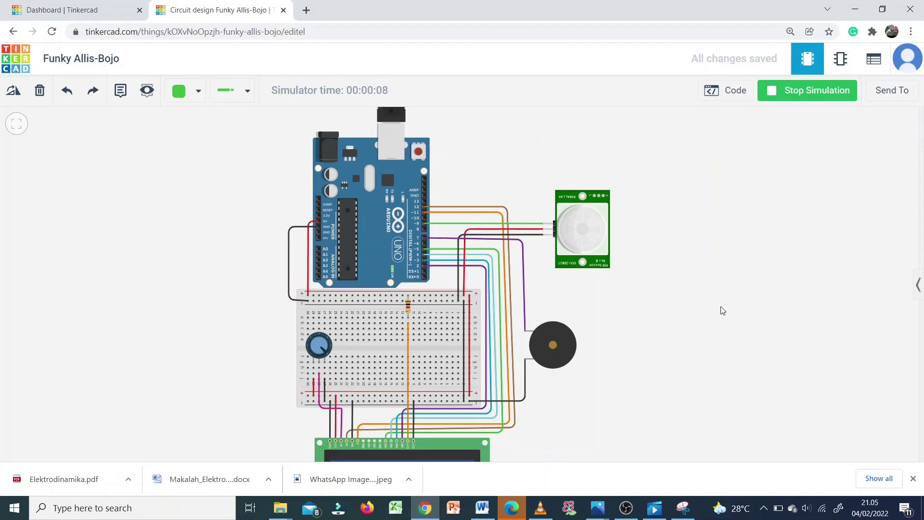
drag(722, 311, 657, 246)
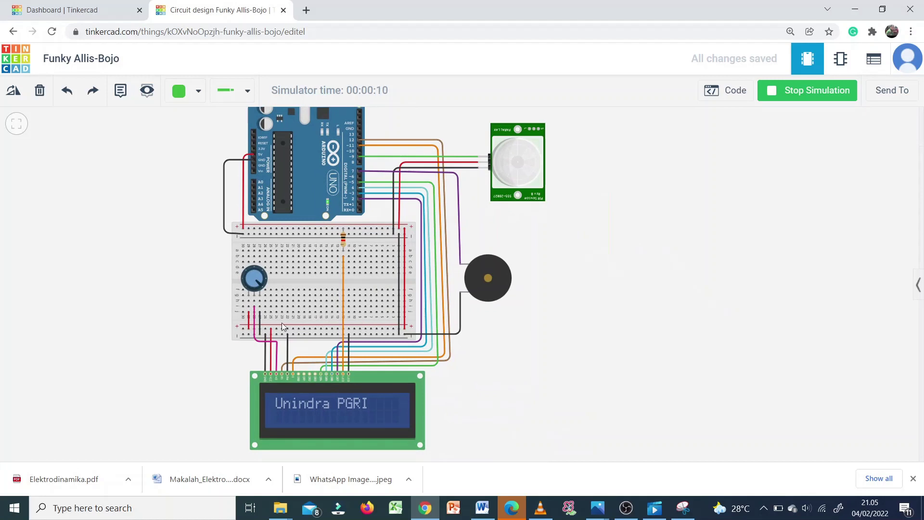
drag(263, 273, 259, 294)
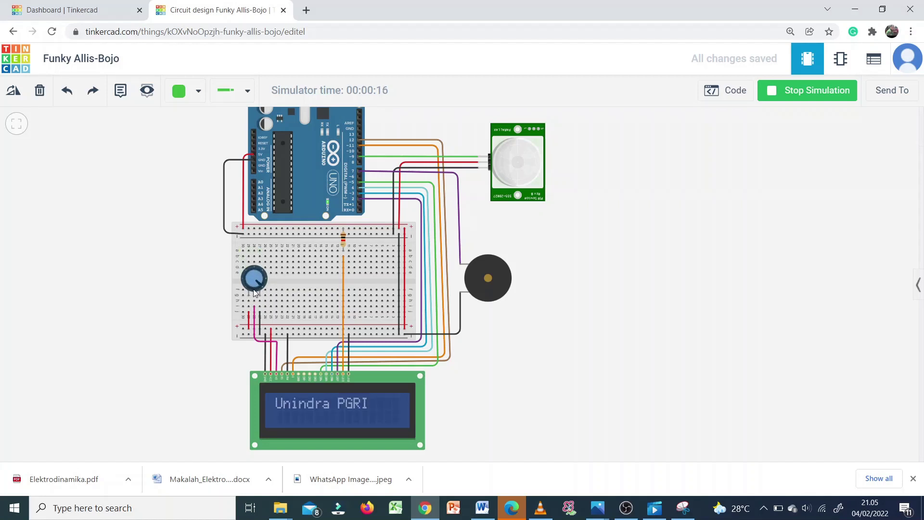
- Select the PIR sensor, move its target around inside the detection zone to test motion detection, and stop the simulation
click(517, 167)
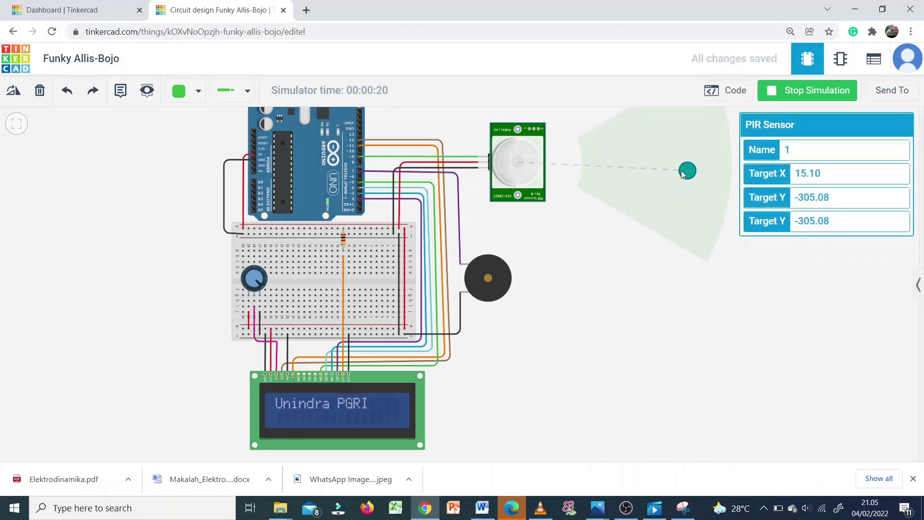
mouse_move(681, 171)
mouse_down()
mouse_move(681, 134)
mouse_move(687, 179)
mouse_move(677, 138)
mouse_move(679, 200)
mouse_move(673, 161)
mouse_up()
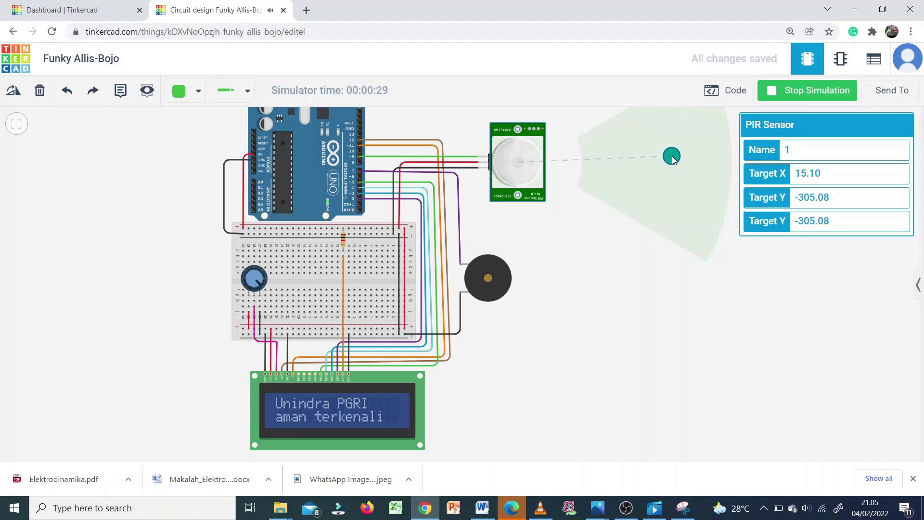
mouse_move(674, 160)
mouse_down()
mouse_move(673, 179)
mouse_move(680, 145)
mouse_move(684, 174)
mouse_move(686, 163)
mouse_up()
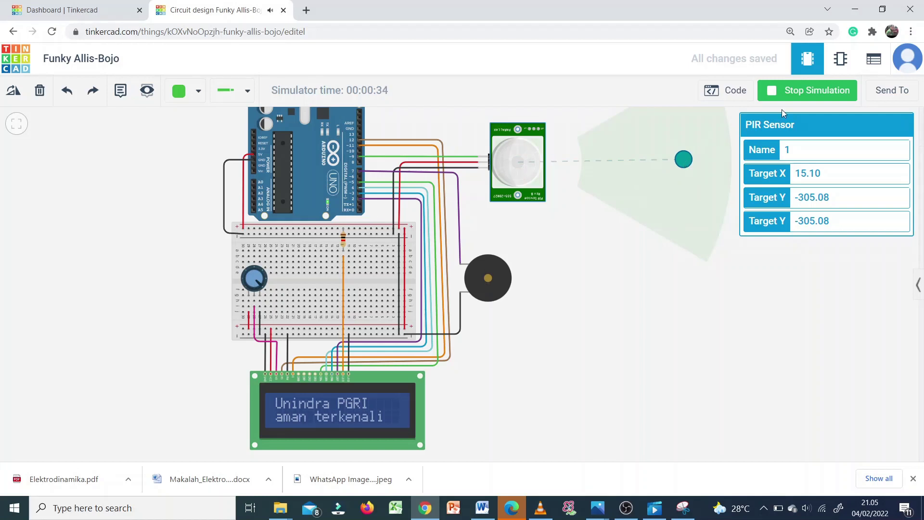
click(792, 96)
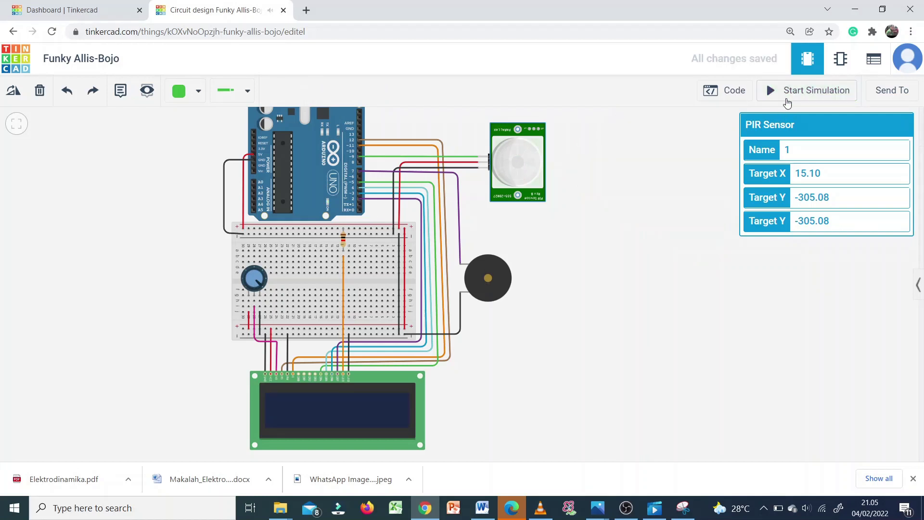